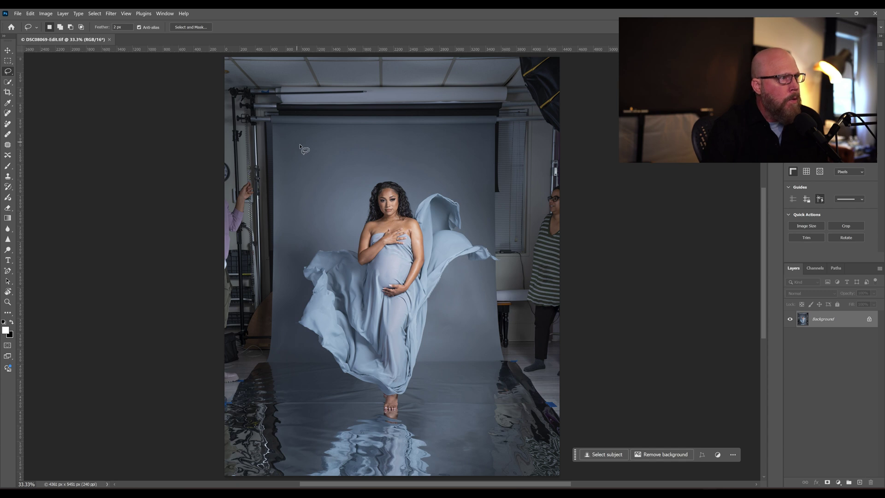
# - Lasso the backdrop and woman from the backdrop top to the bottom edge, then start Generative Fill
pyautogui.moveTo(290, 136)
pyautogui.mouseDown()
pyautogui.moveTo(281, 361)
pyautogui.moveTo(290, 480)
pyautogui.moveTo(168, 440)
pyautogui.moveTo(103, 216)
pyautogui.moveTo(103, 147)
pyautogui.moveTo(127, 43)
pyautogui.moveTo(226, 17)
pyautogui.moveTo(585, 10)
pyautogui.moveTo(613, 68)
pyautogui.moveTo(644, 294)
pyautogui.moveTo(650, 485)
pyautogui.mouseUp()
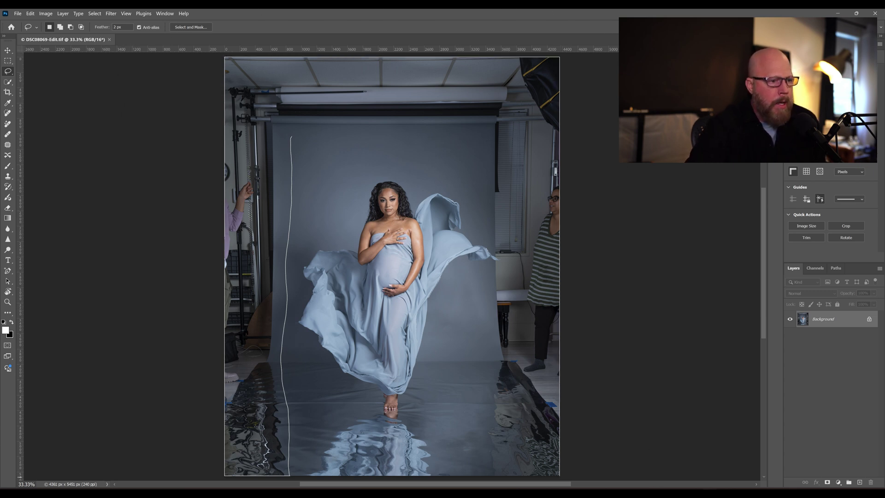
pyautogui.moveTo(478, 463)
pyautogui.mouseDown()
pyautogui.moveTo(473, 399)
pyautogui.moveTo(493, 261)
pyautogui.mouseUp()
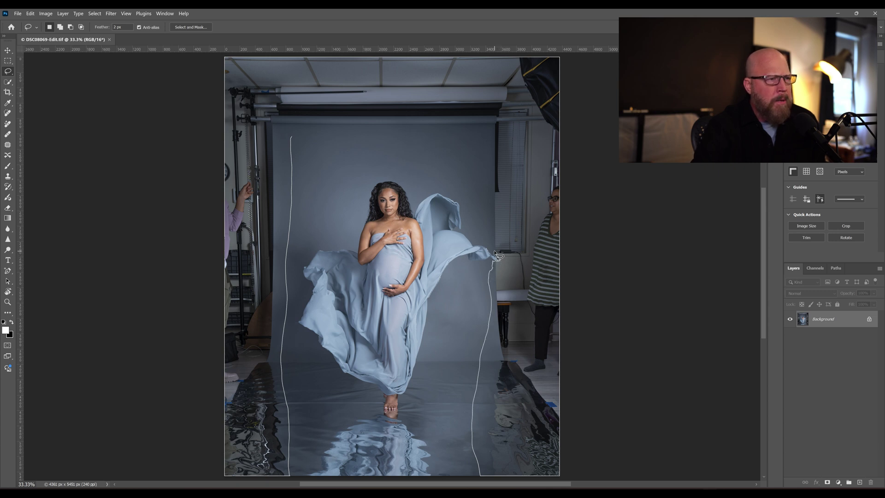
pyautogui.moveTo(493, 251)
pyautogui.mouseDown()
pyautogui.moveTo(485, 161)
pyautogui.moveTo(470, 141)
pyautogui.moveTo(291, 138)
pyautogui.mouseUp()
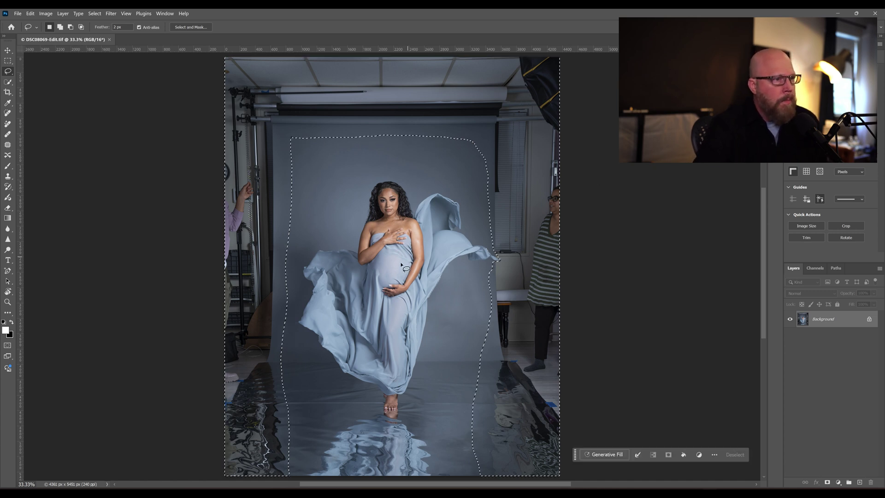
pyautogui.click(601, 455)
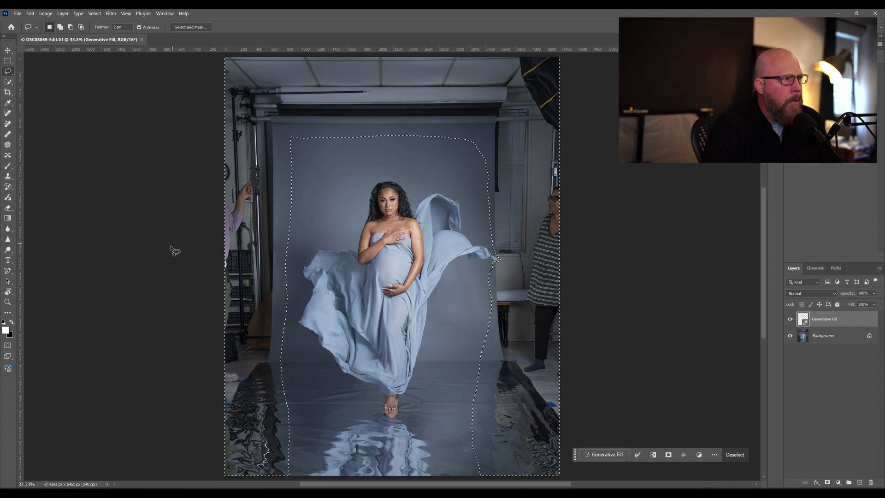
# - Clear the active backdrop selection with Ctrl+H
pyautogui.hotkey('ctrl', 'h')
# - Marquee the photo's left-edge strip, Content-Aware fill it to remove the person, and deselect
pyautogui.press('m')
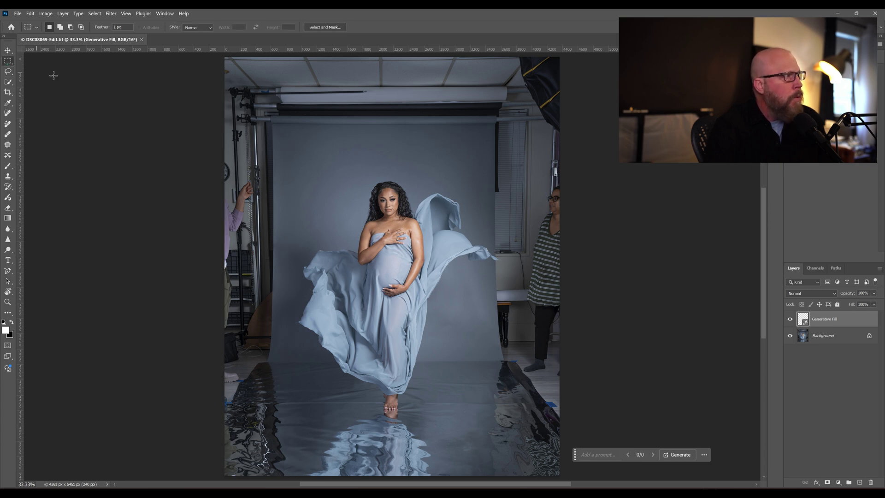
pyautogui.moveTo(216, 56); pyautogui.dragTo(296, 482)
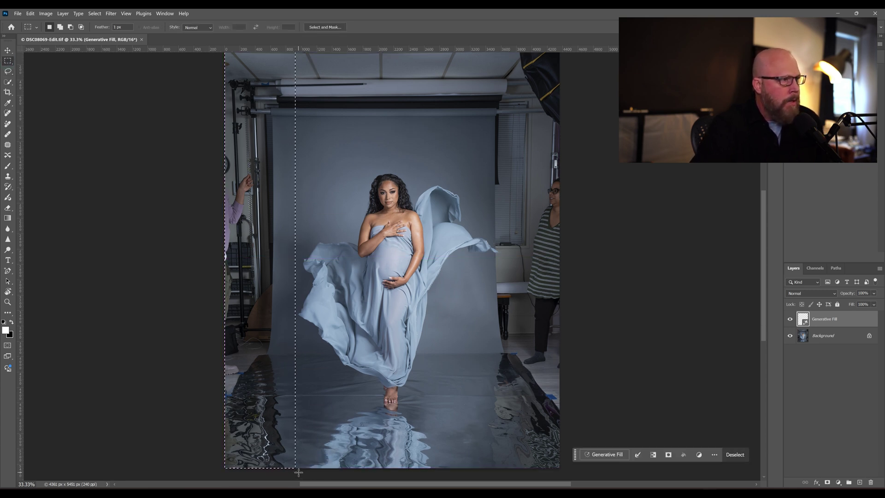
pyautogui.press('Delete')
pyautogui.press('Delete')
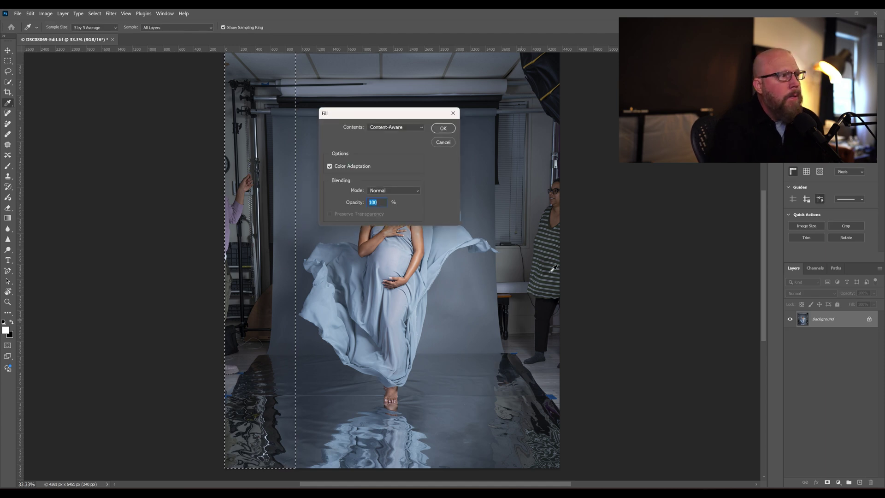
pyautogui.click(444, 129)
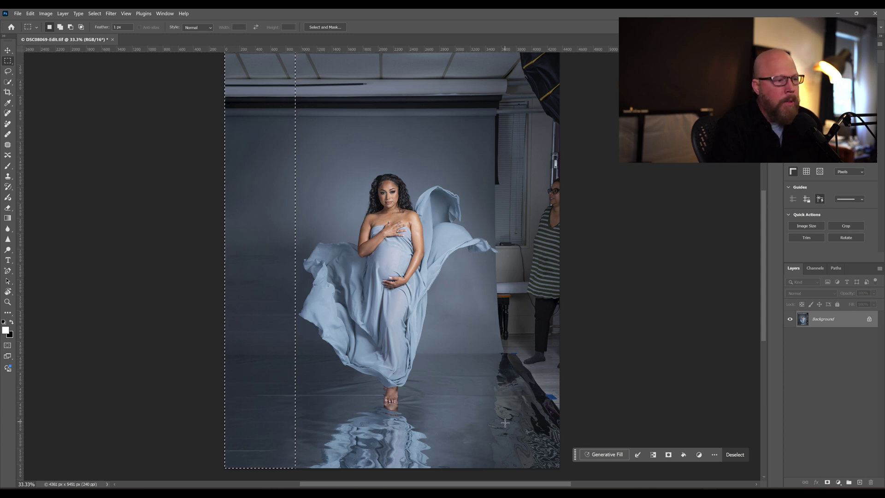
pyautogui.click(193, 287)
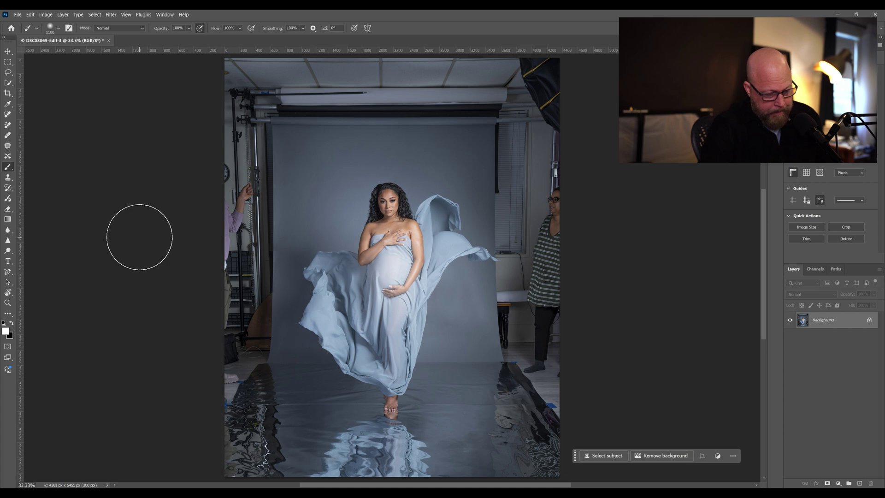
pyautogui.press('[')
pyautogui.press('[')
pyautogui.press('[')
pyautogui.press('[')
pyautogui.press('[')
pyautogui.press('[')
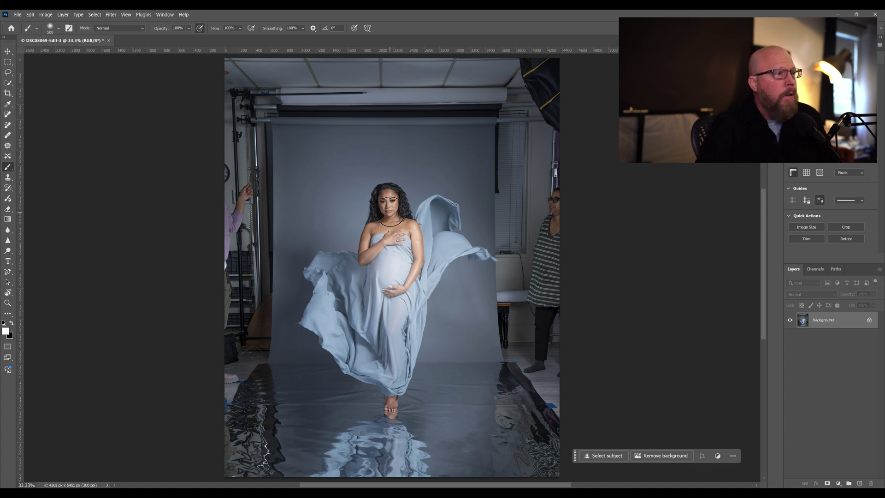
pyautogui.moveTo(390, 209)
pyautogui.mouseDown()
pyautogui.moveTo(391, 199)
pyautogui.moveTo(383, 209)
pyautogui.moveTo(412, 237)
pyautogui.moveTo(374, 258)
pyautogui.moveTo(374, 239)
pyautogui.moveTo(375, 281)
pyautogui.moveTo(385, 196)
pyautogui.moveTo(400, 198)
pyautogui.moveTo(405, 274)
pyautogui.moveTo(395, 306)
pyautogui.moveTo(389, 287)
pyautogui.mouseUp()
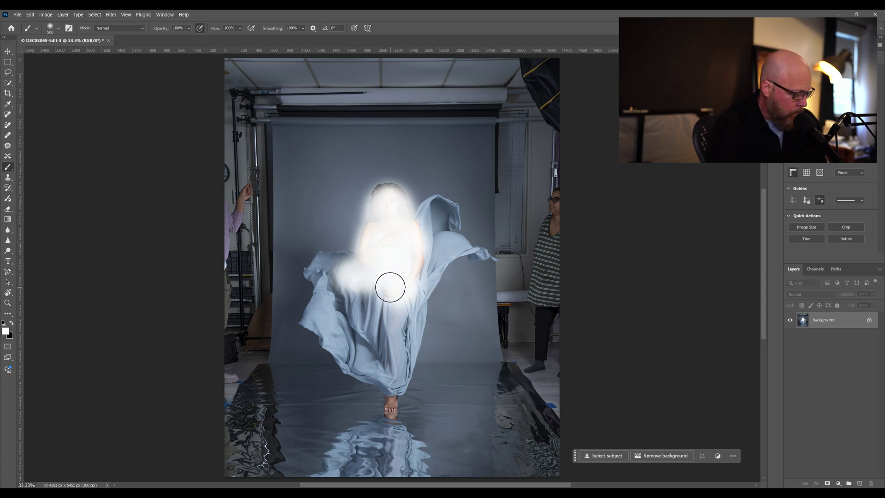
pyautogui.hotkey('ctrl', 'z')
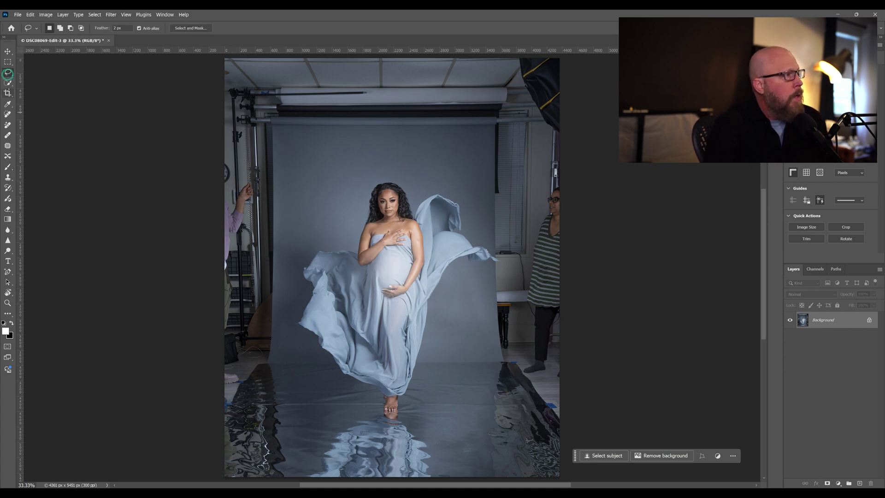
# - Select Subject on the woman and reflection, invert the selection, and copy the backdrop to Layer 1
pyautogui.click(8, 83)
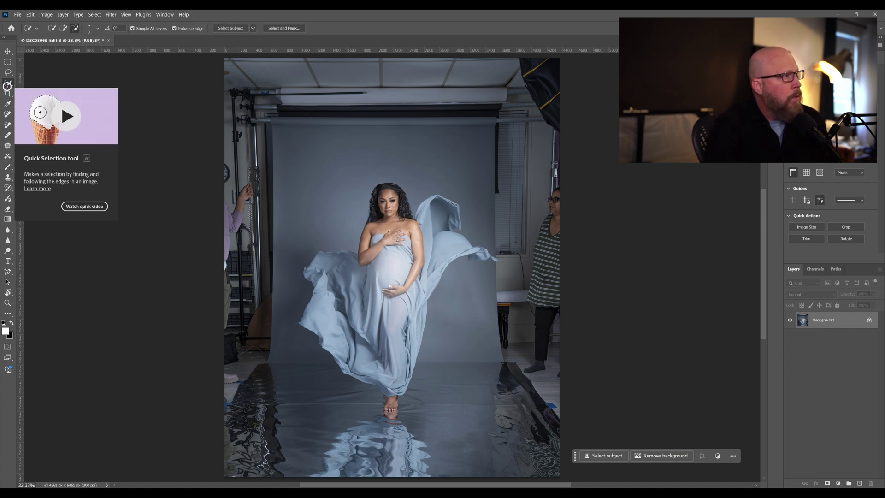
pyautogui.rightClick(7, 84)
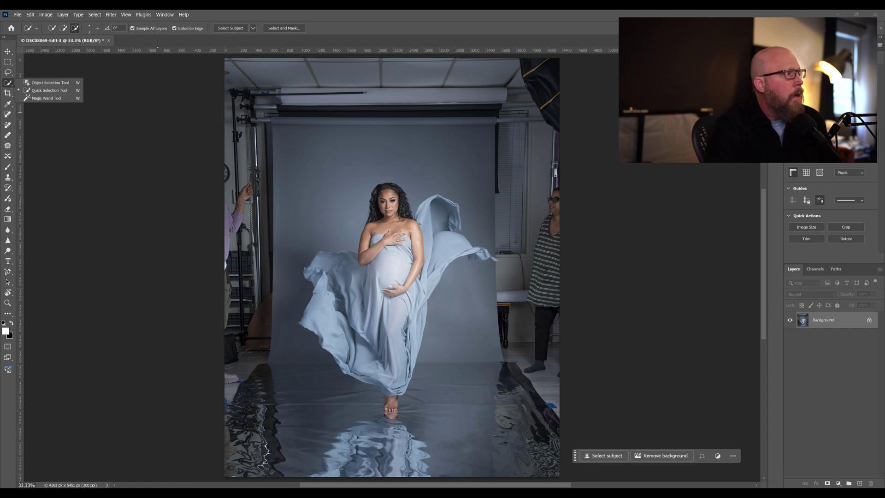
pyautogui.click(225, 26)
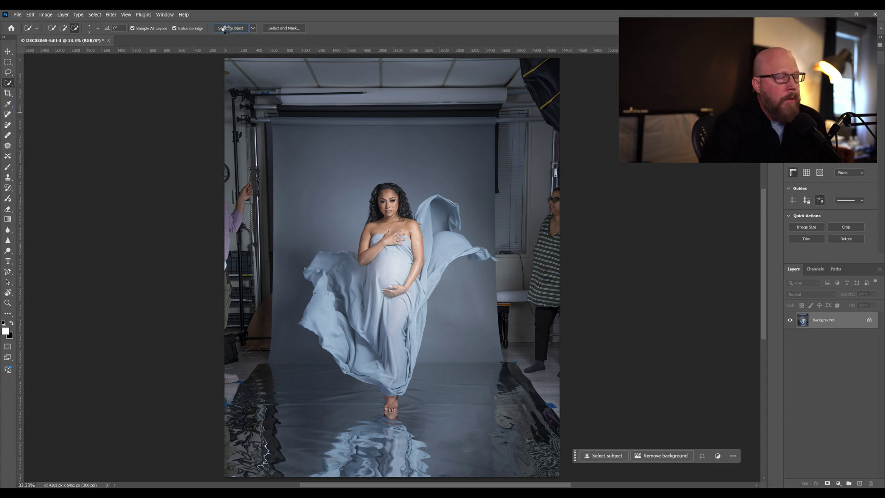
pyautogui.click(225, 28)
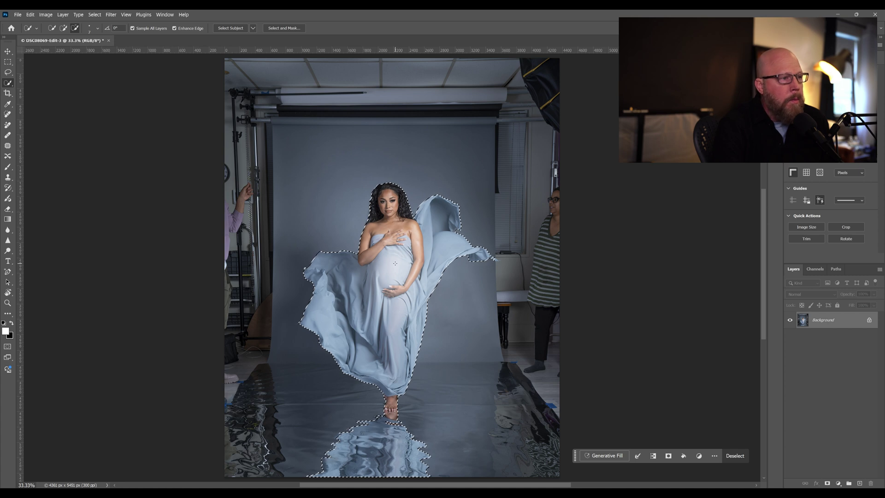
pyautogui.rightClick(396, 266)
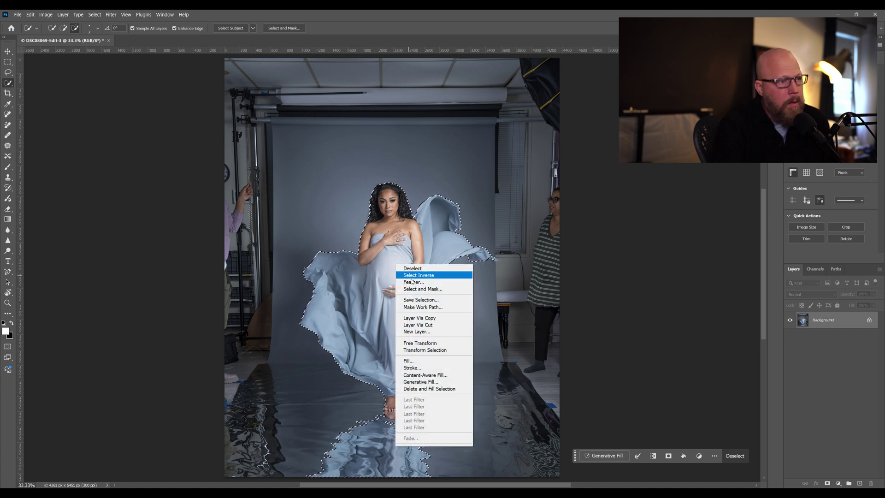
pyautogui.click(416, 276)
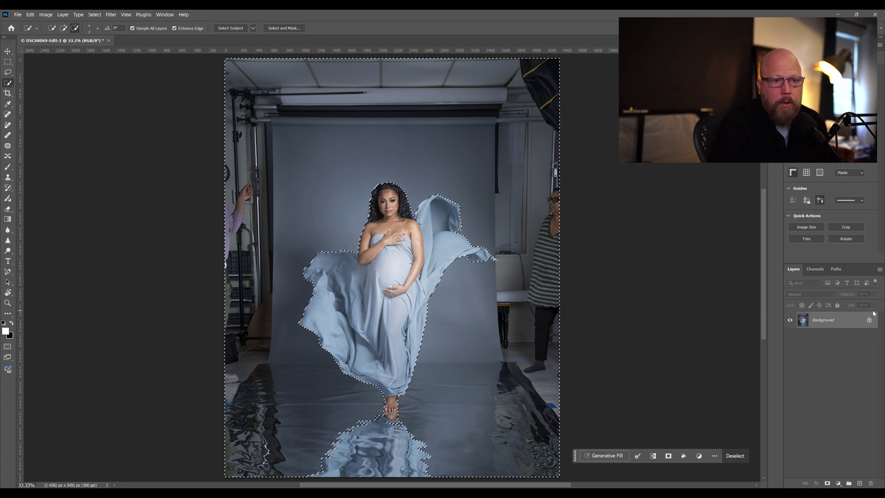
pyautogui.hotkey('ctrl', 'j')
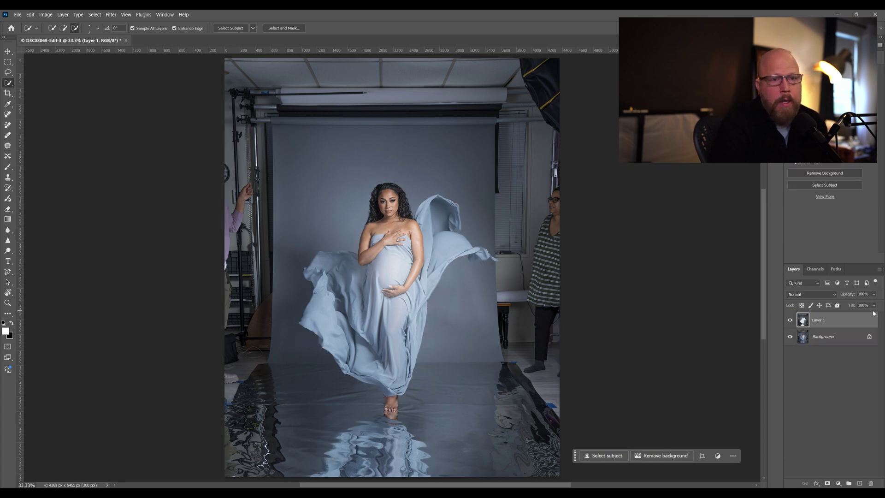
# - Hide the Background layer to reveal the transparent cut-out on Layer 1
pyautogui.click(790, 337)
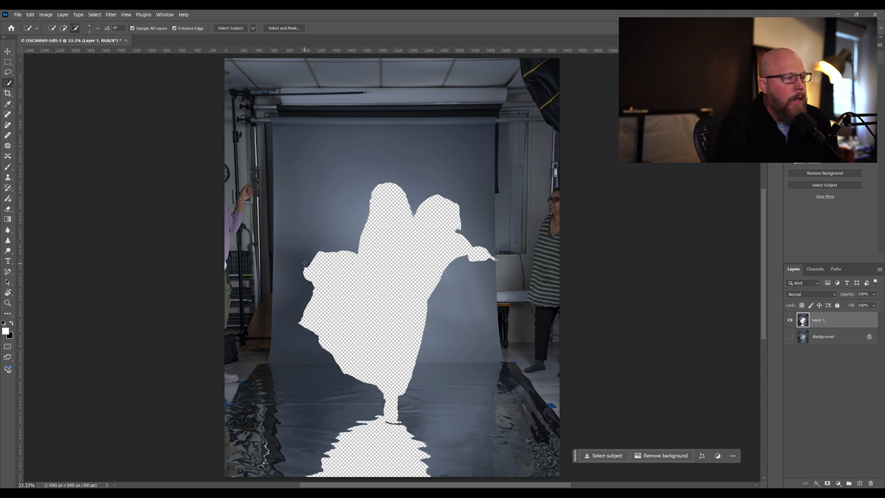
# - Deselect, lasso the backdrop around the cut-out on Layer 1, and run Generative Fill
pyautogui.click(355, 270)
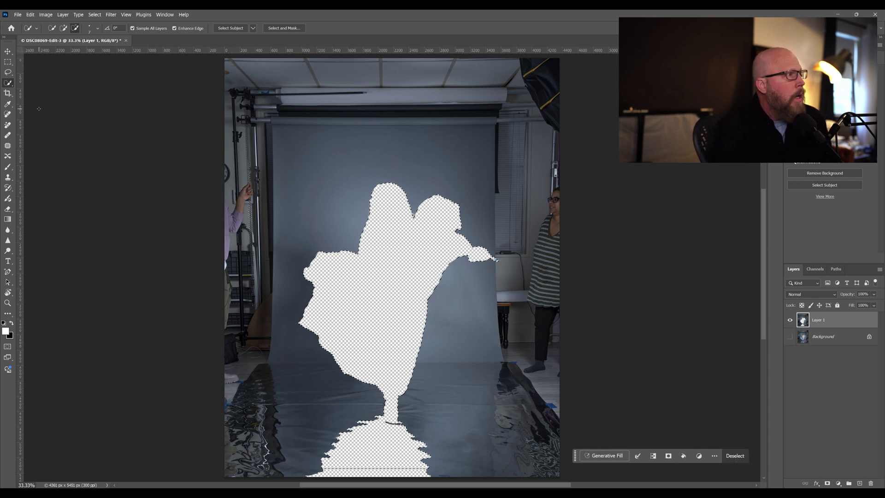
pyautogui.press('l')
pyautogui.hotkey('ctrl', 'd')
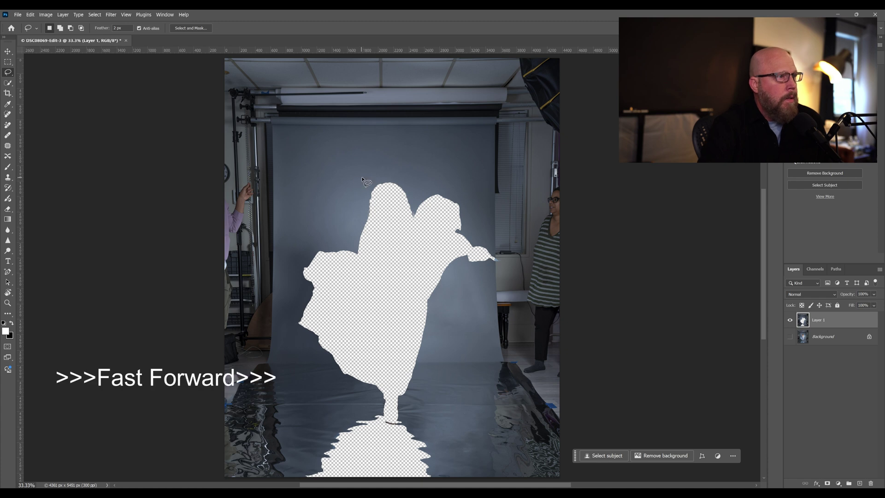
pyautogui.moveTo(355, 184)
pyautogui.mouseDown()
pyautogui.moveTo(304, 289)
pyautogui.moveTo(271, 484)
pyautogui.moveTo(97, 71)
pyautogui.moveTo(593, 42)
pyautogui.moveTo(627, 463)
pyautogui.moveTo(526, 480)
pyautogui.moveTo(479, 359)
pyautogui.moveTo(493, 260)
pyautogui.moveTo(490, 195)
pyautogui.moveTo(423, 134)
pyautogui.moveTo(355, 185)
pyautogui.mouseUp()
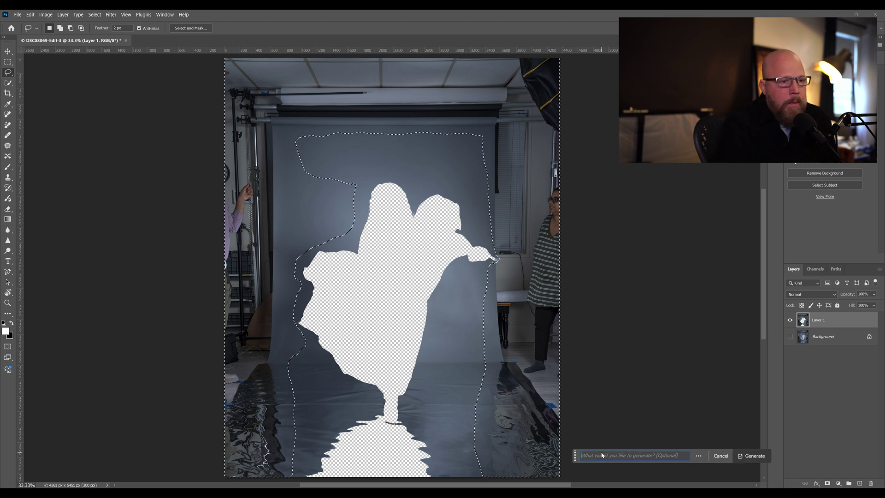
pyautogui.click(749, 455)
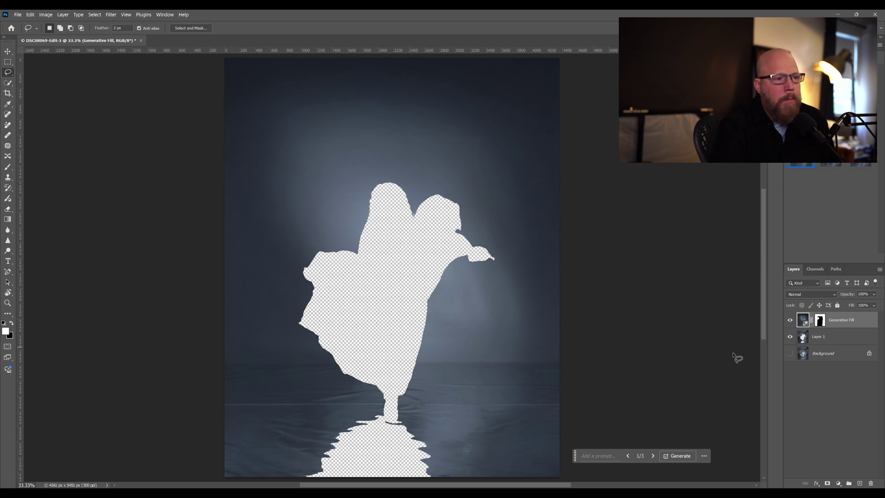
# - Show the Background layer again so the woman and reflection reappear in the new backdrop
pyautogui.click(790, 354)
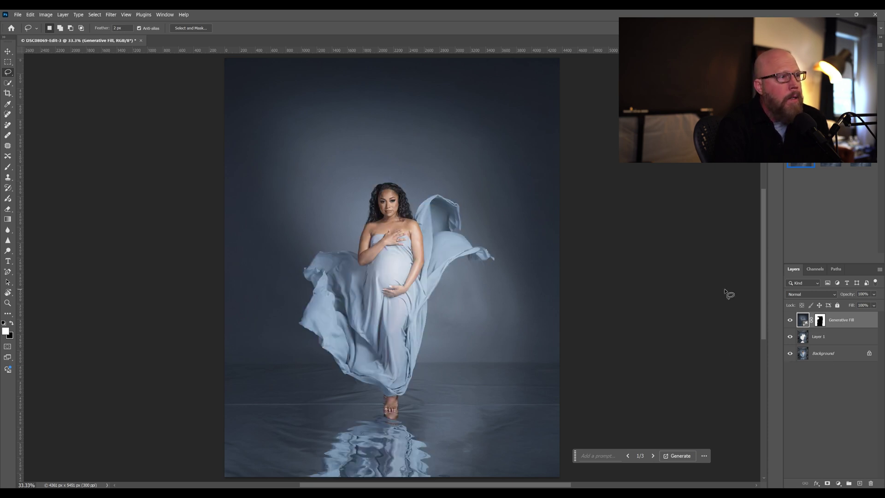